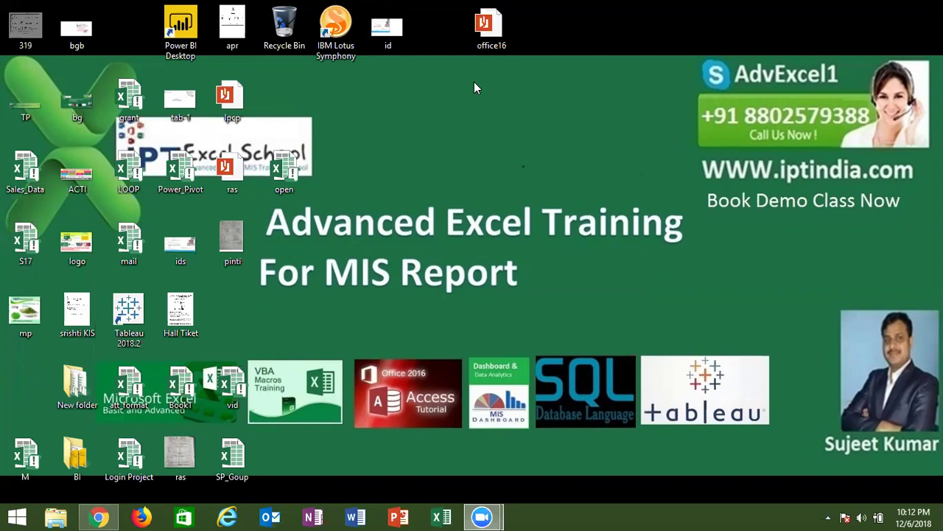
# Refresh the desktop, restore Chrome, and open Live Streaming > Events in Creator Studio.
pyautogui.rightClick(412, 143)
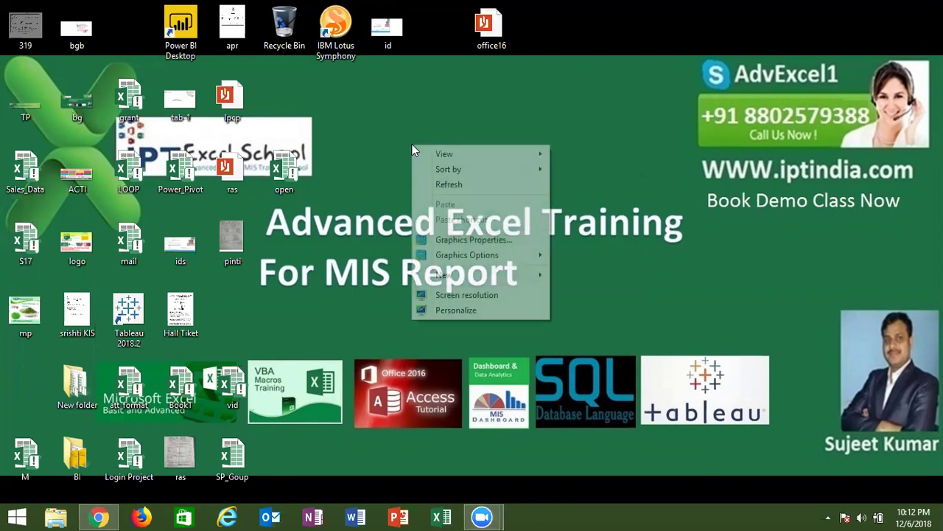
pyautogui.click(442, 185)
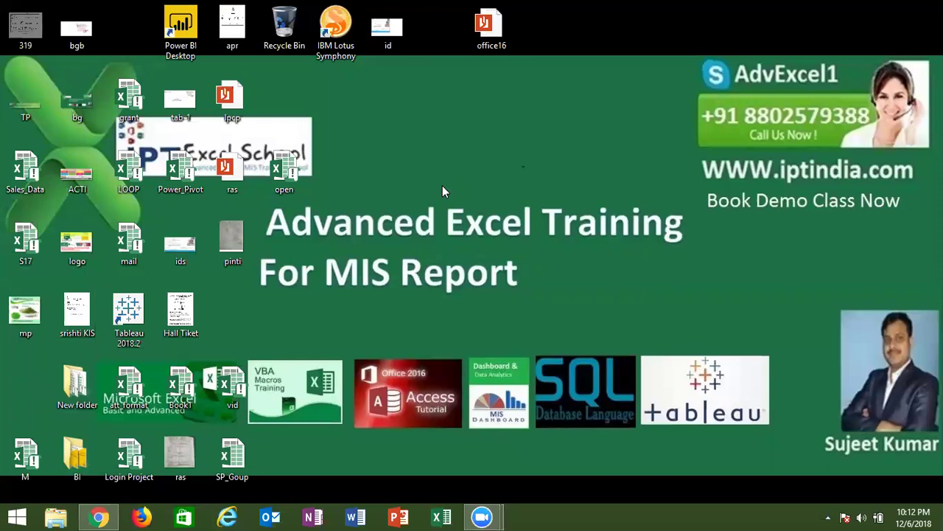
pyautogui.click(100, 517)
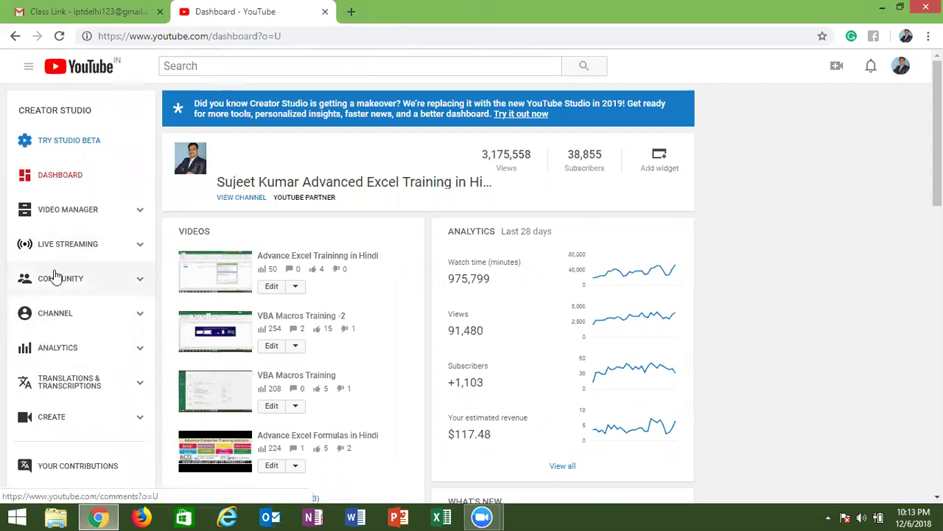
pyautogui.click(65, 245)
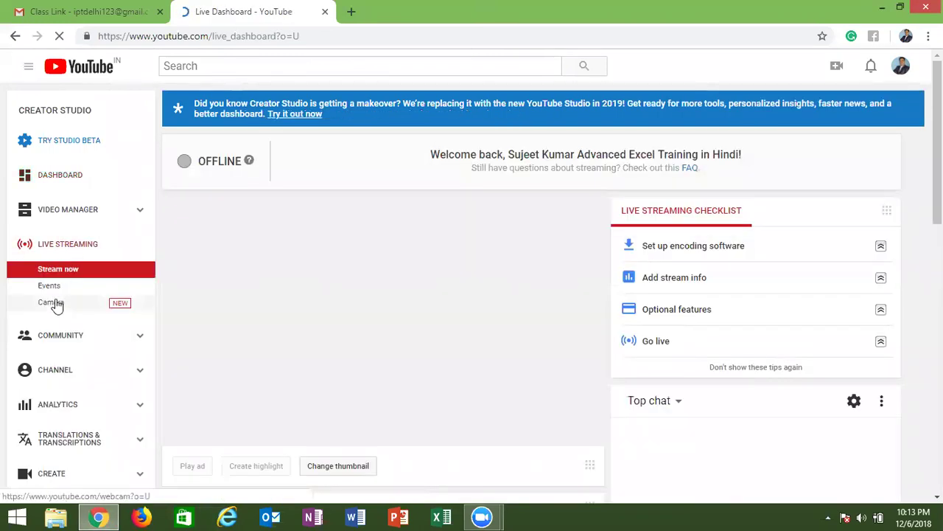
pyautogui.click(62, 293)
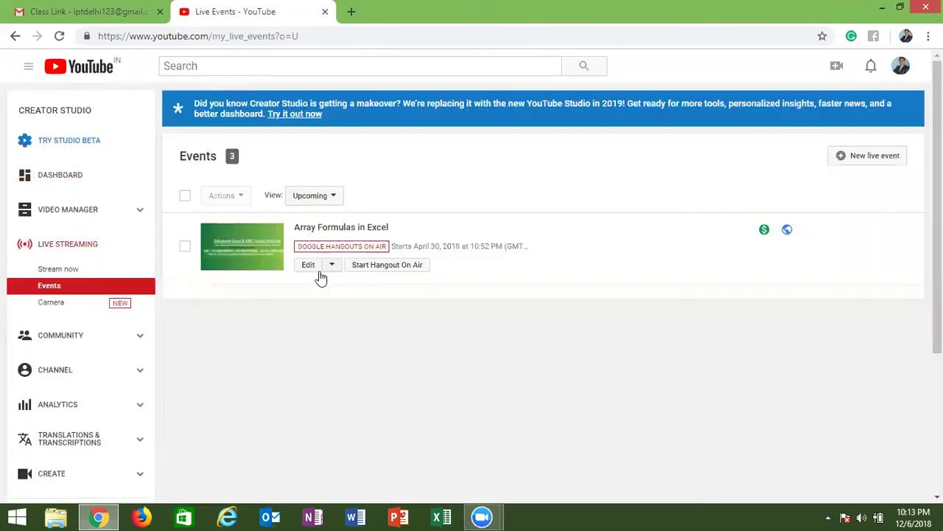
# Edit the Array Formulas in Excel event and set its start date to December 7, 2018.
pyautogui.click(312, 269)
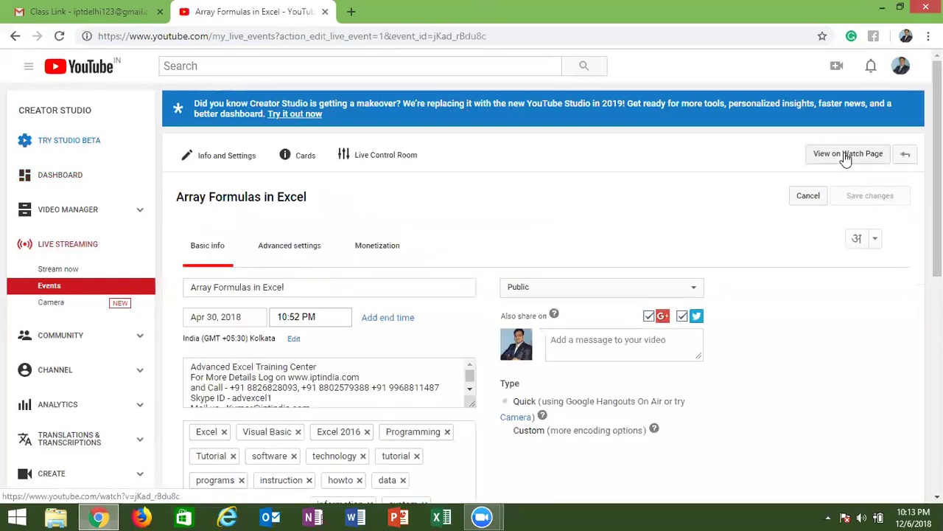
pyautogui.scroll(-2, 472, 276)
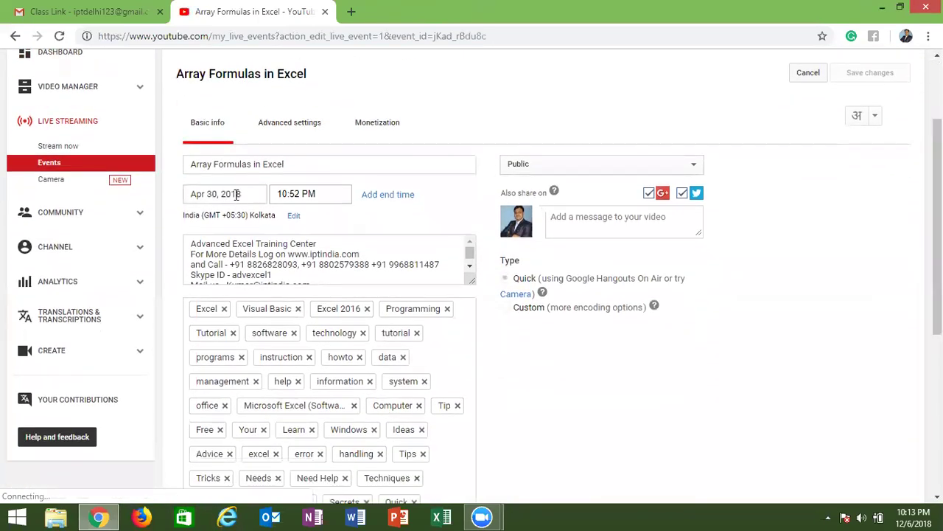
pyautogui.click(236, 194)
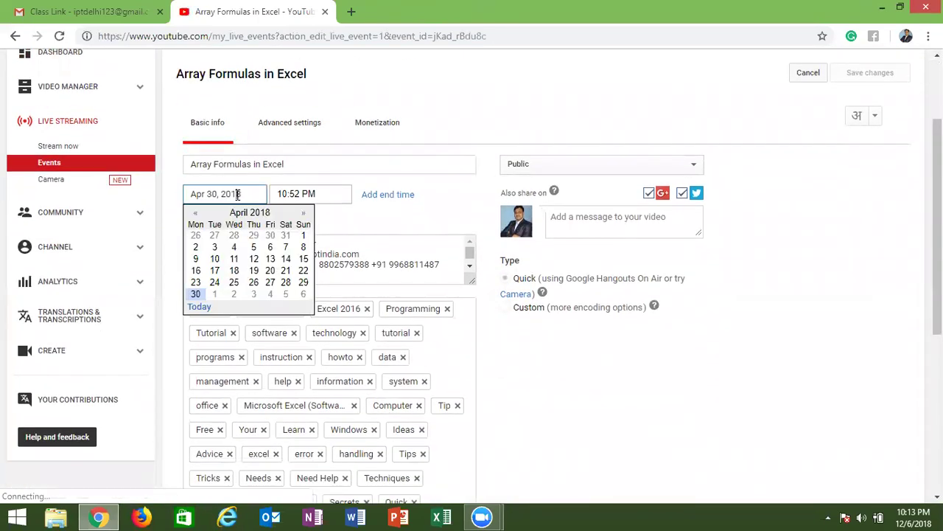
pyautogui.click(303, 214)
pyautogui.click(304, 214)
pyautogui.click(303, 213)
pyautogui.click(304, 214)
pyautogui.click(304, 214)
pyautogui.click(304, 213)
pyautogui.click(303, 214)
pyautogui.click(303, 214)
pyautogui.click(304, 213)
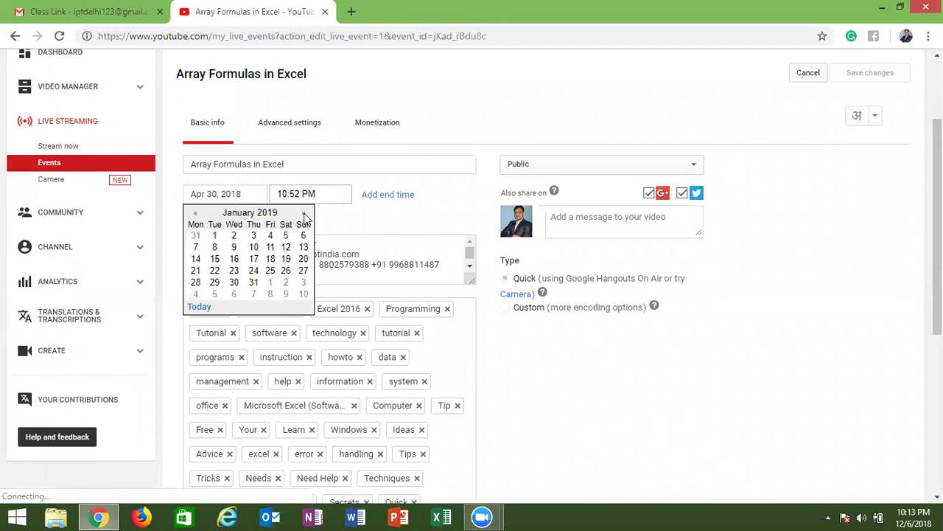
pyautogui.click(196, 213)
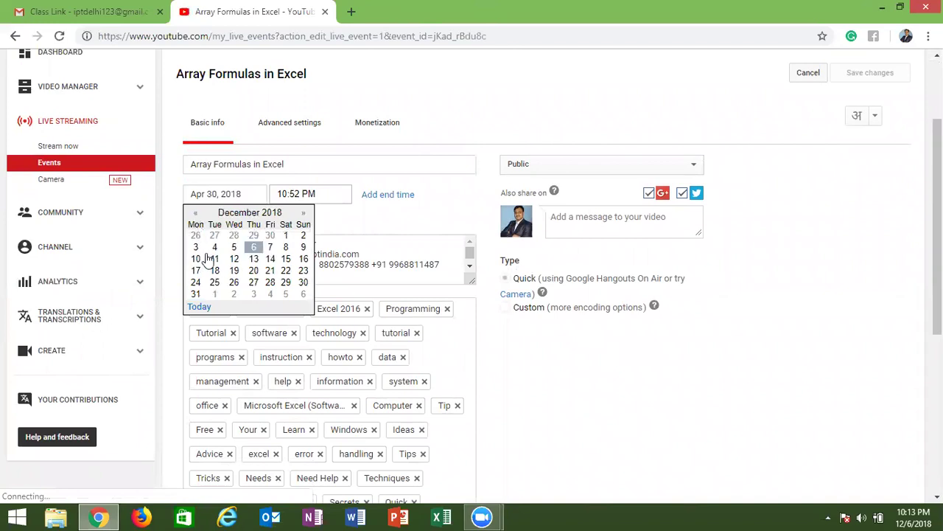
pyautogui.click(271, 249)
# Set the event's start time to 6:35 AM and save the changes.
pyautogui.click(301, 195)
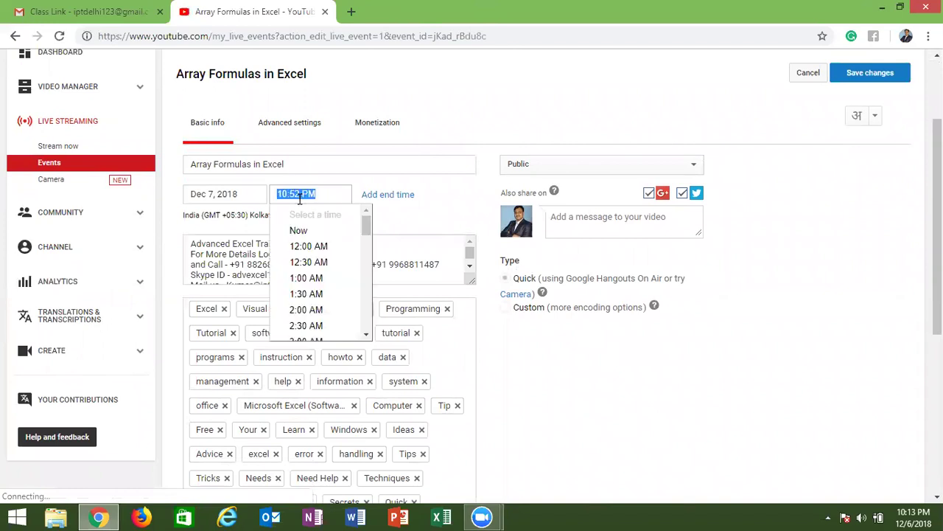
pyautogui.moveTo(367, 234); pyautogui.dragTo(367, 254)
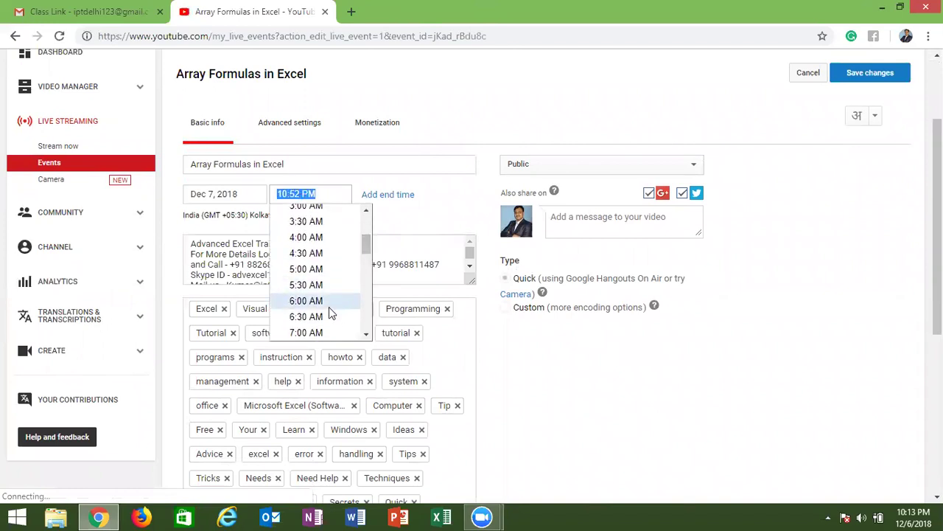
pyautogui.click(329, 317)
pyautogui.click(300, 196)
pyautogui.click(295, 196)
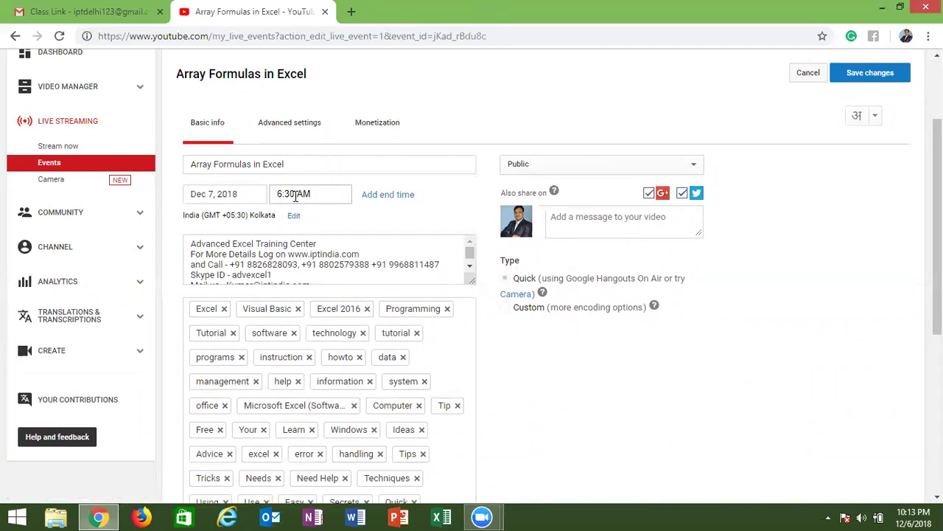
pyautogui.press('BackSpace')
pyautogui.write('5')
pyautogui.click(322, 169)
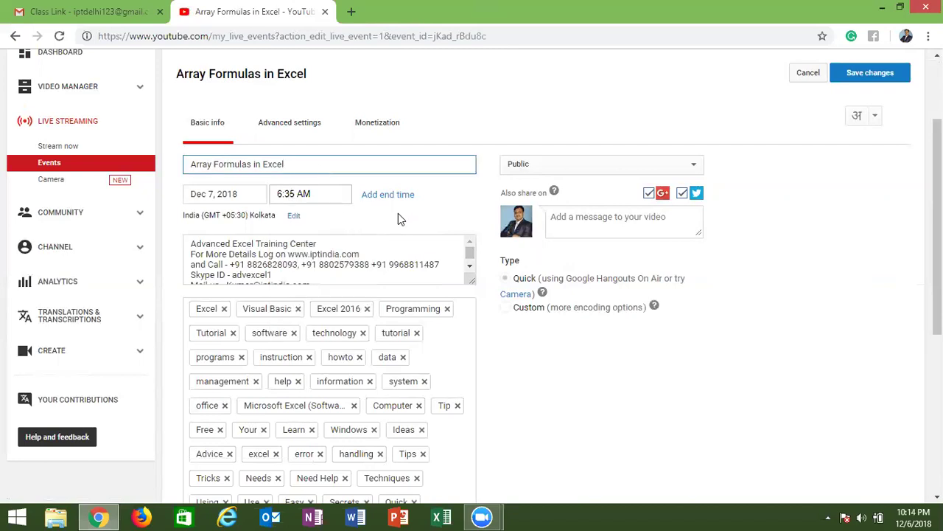
pyautogui.click(866, 80)
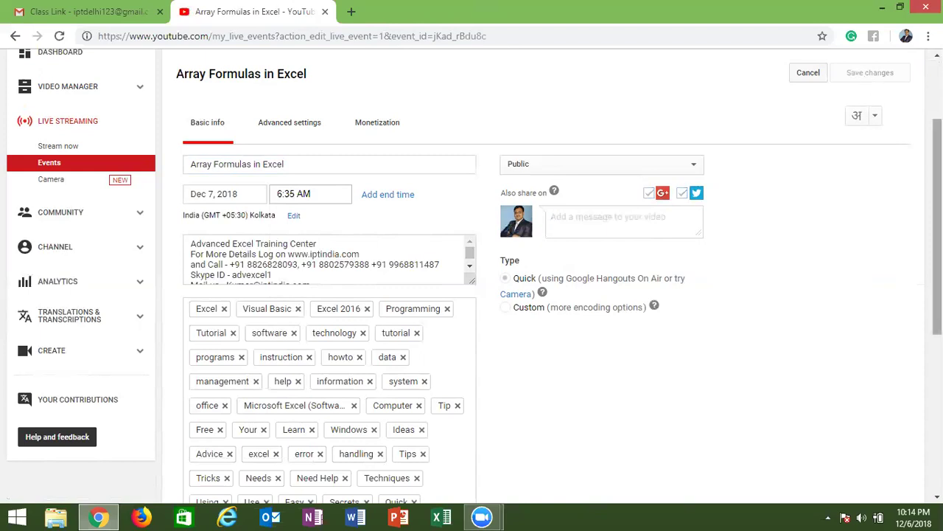
# Return to the Live Events list, now showing Dec 7, 6:35 AM, and copy the event's link address.
pyautogui.scroll(-2, 472, 276)
pyautogui.scroll(2, 472, 276)
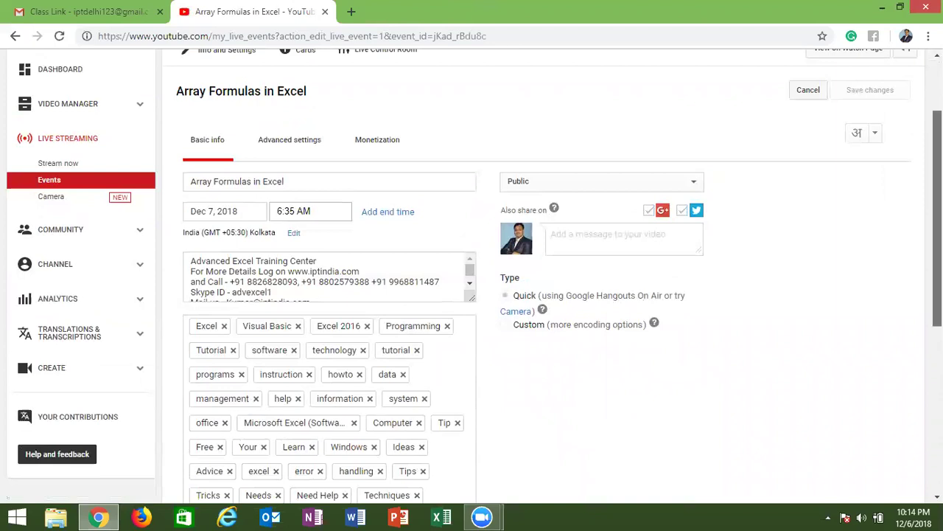
pyautogui.scroll(1, 472, 275)
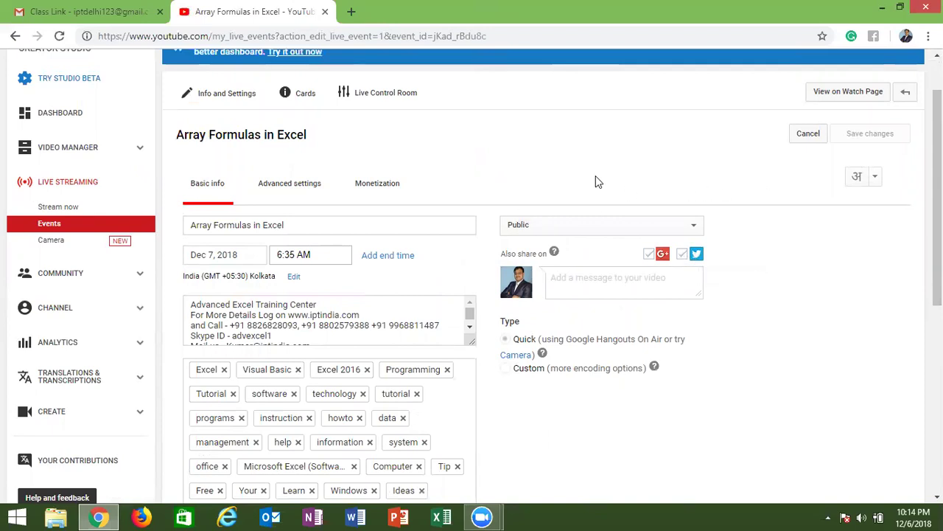
pyautogui.click(94, 228)
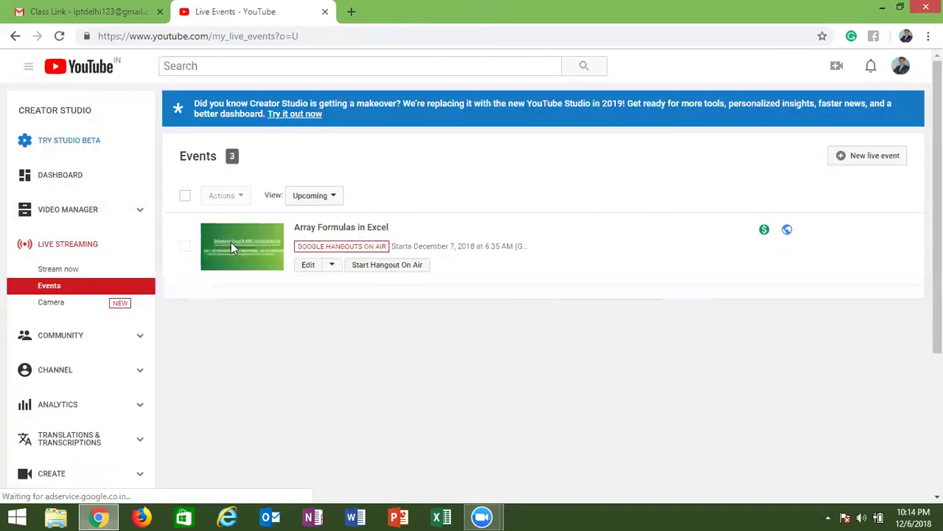
pyautogui.rightClick(237, 255)
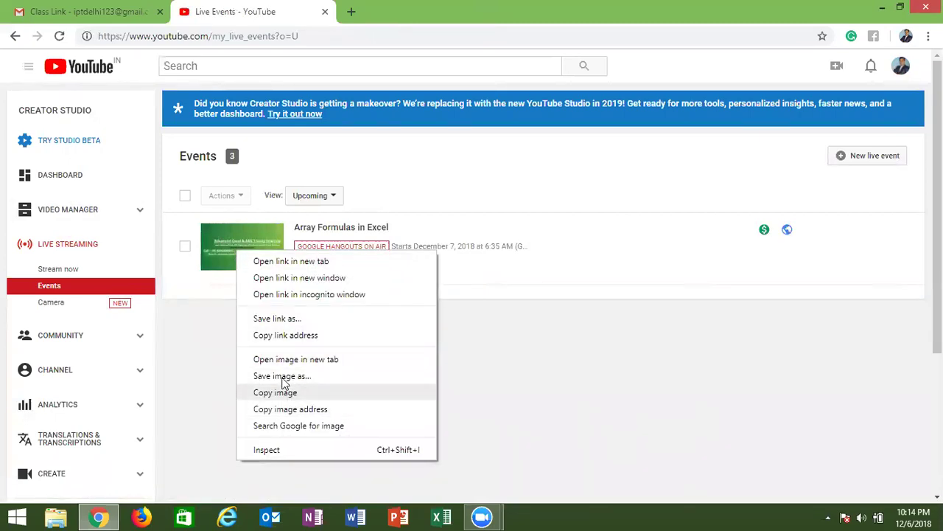
pyautogui.click(289, 336)
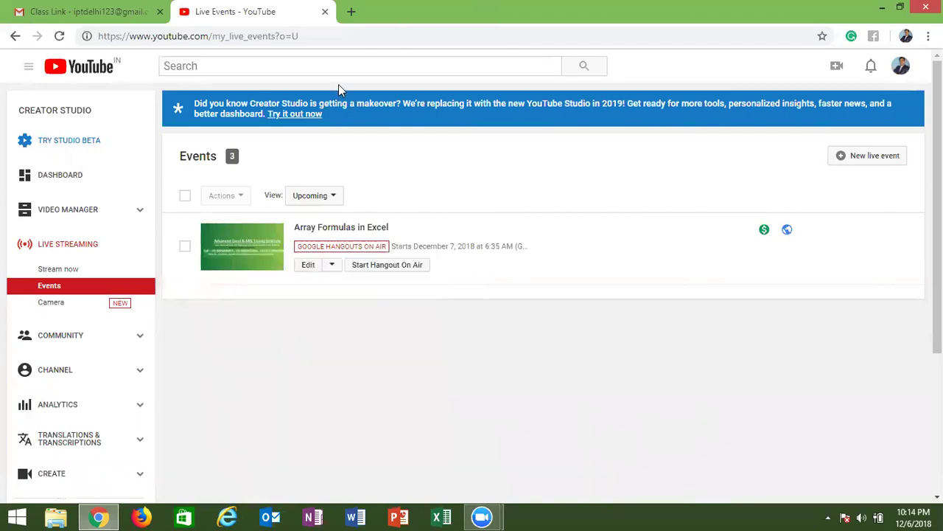
# Load the copied event link in a new tab to view its watch page.
pyautogui.click(352, 13)
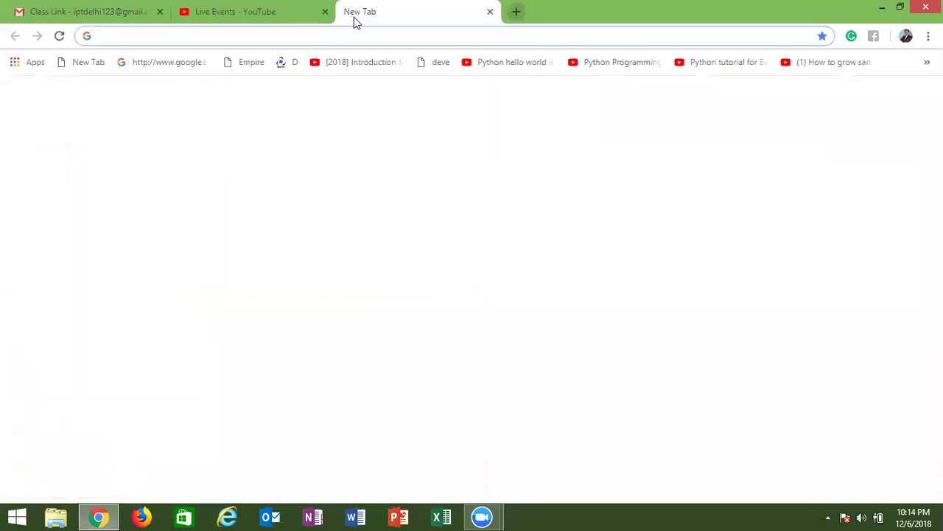
pyautogui.hotkey('ctrl', 'v')
pyautogui.press('Return')
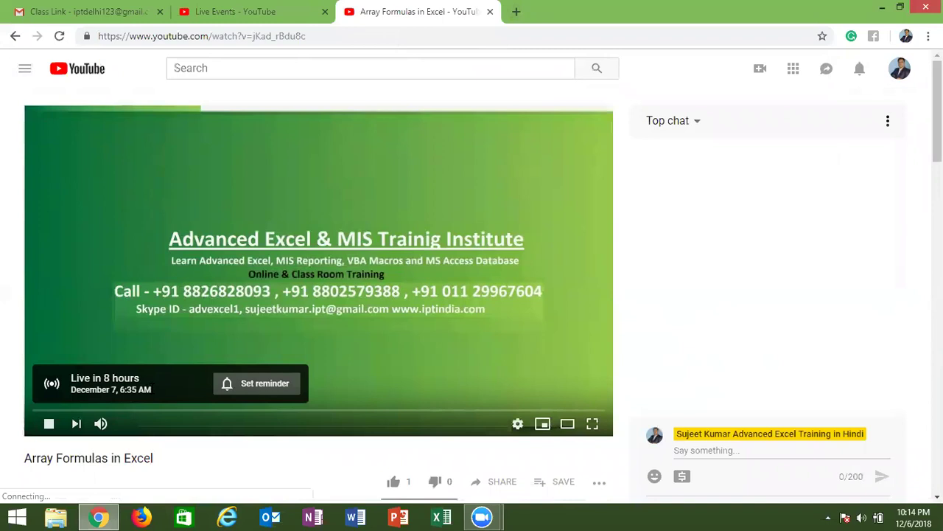
# Search YouTube for iptindia, then minimize the browser to the desktop.
pyautogui.click(239, 37)
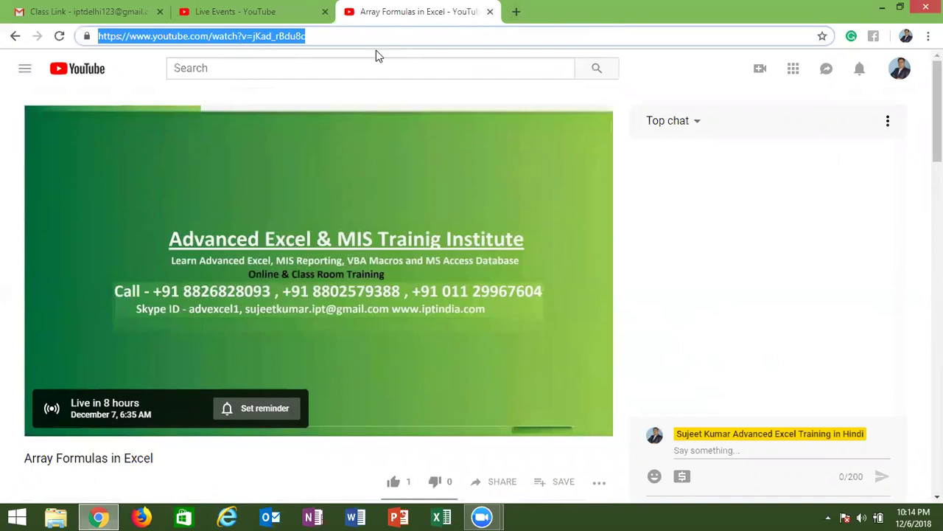
pyautogui.click(343, 68)
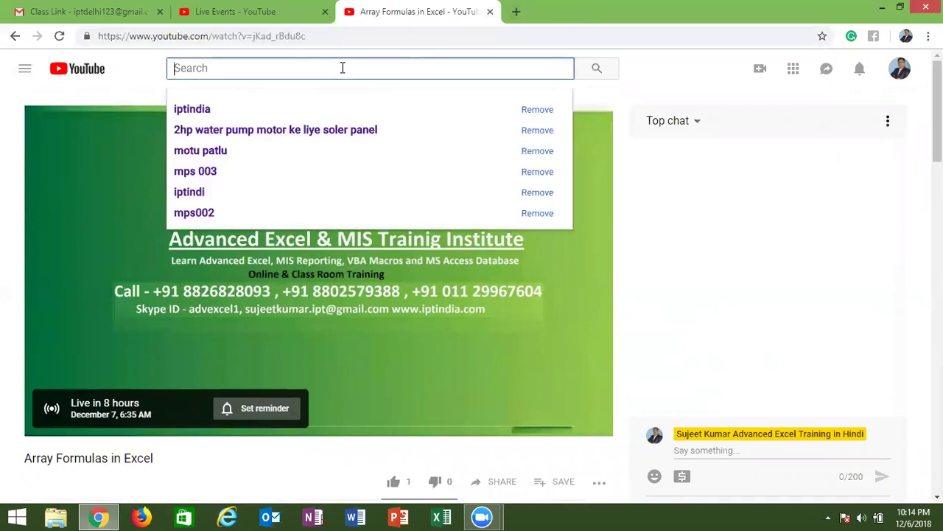
pyautogui.write('i')
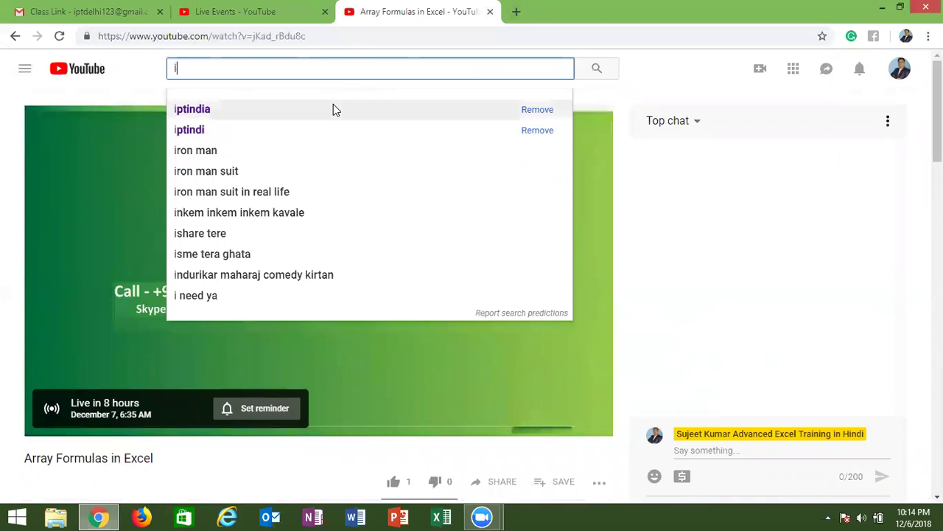
pyautogui.click(333, 110)
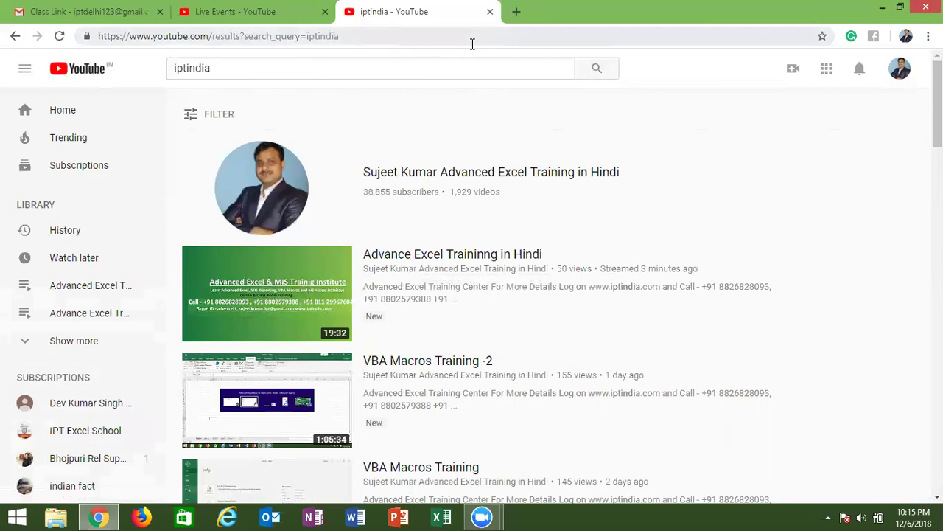
pyautogui.press('super+d')
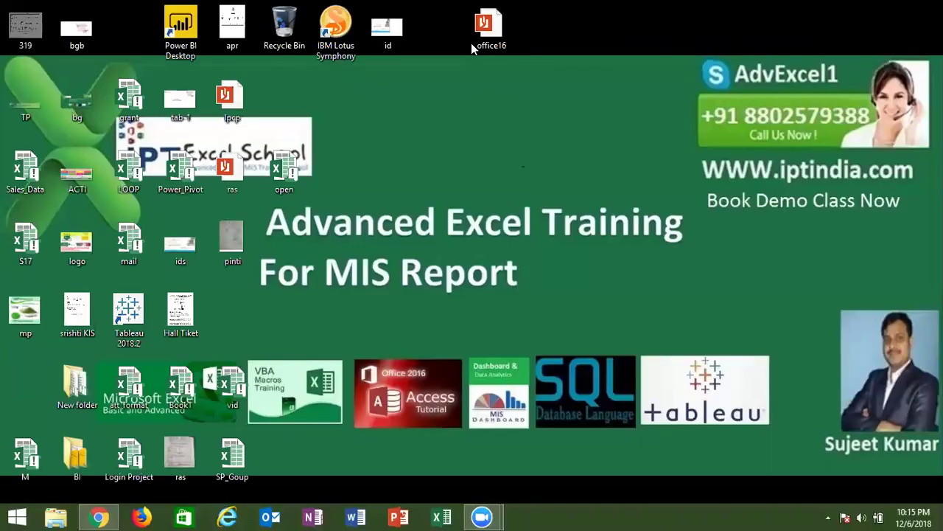